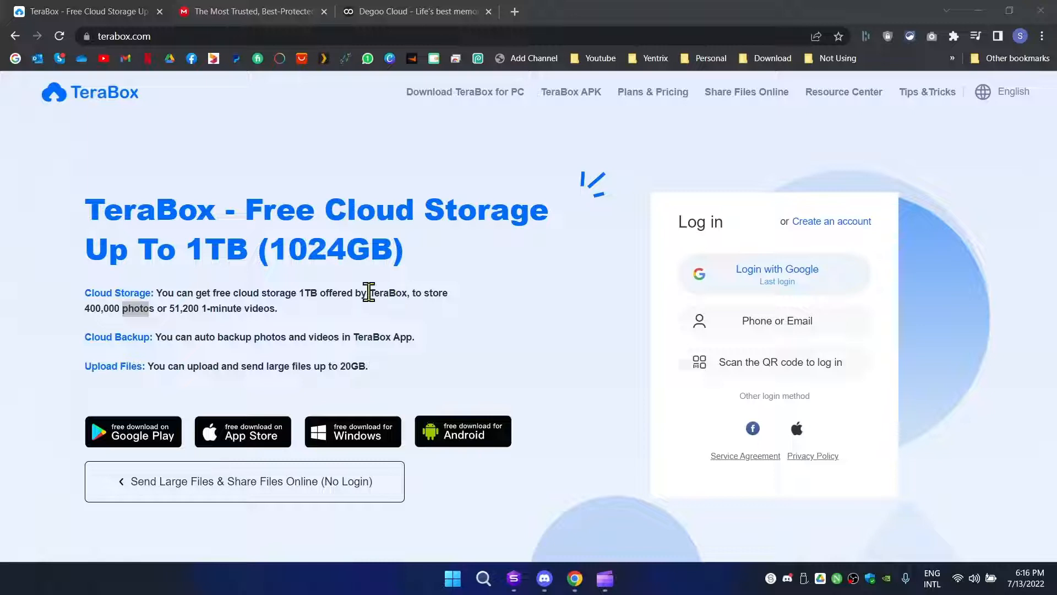
- Review the homepage's 20GB upload size limit claim
{"action": "left_click", "coordinate": [133, 310]}
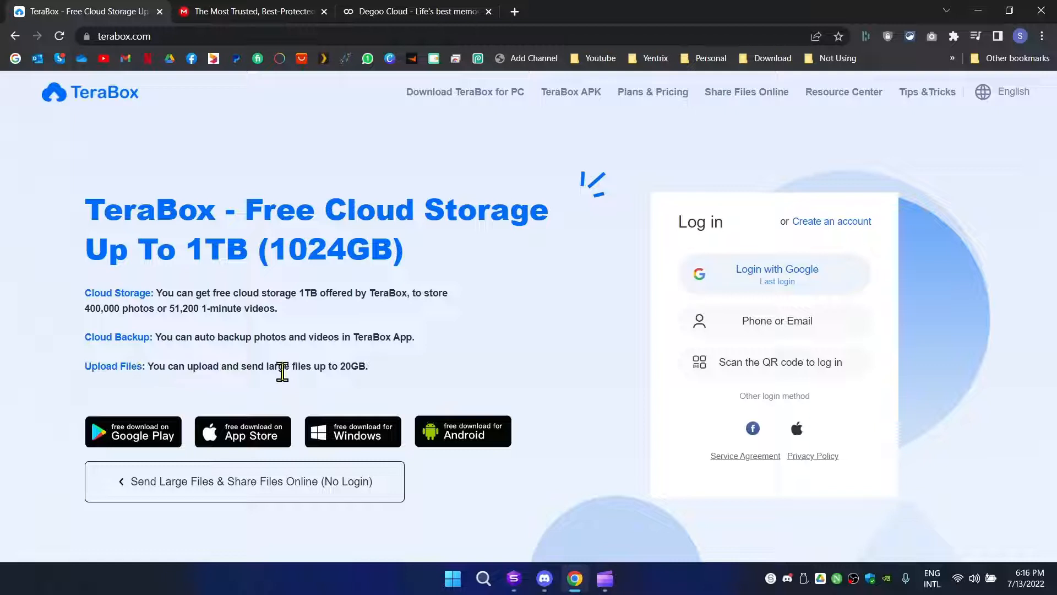
{"action": "double_click", "coordinate": [354, 366]}
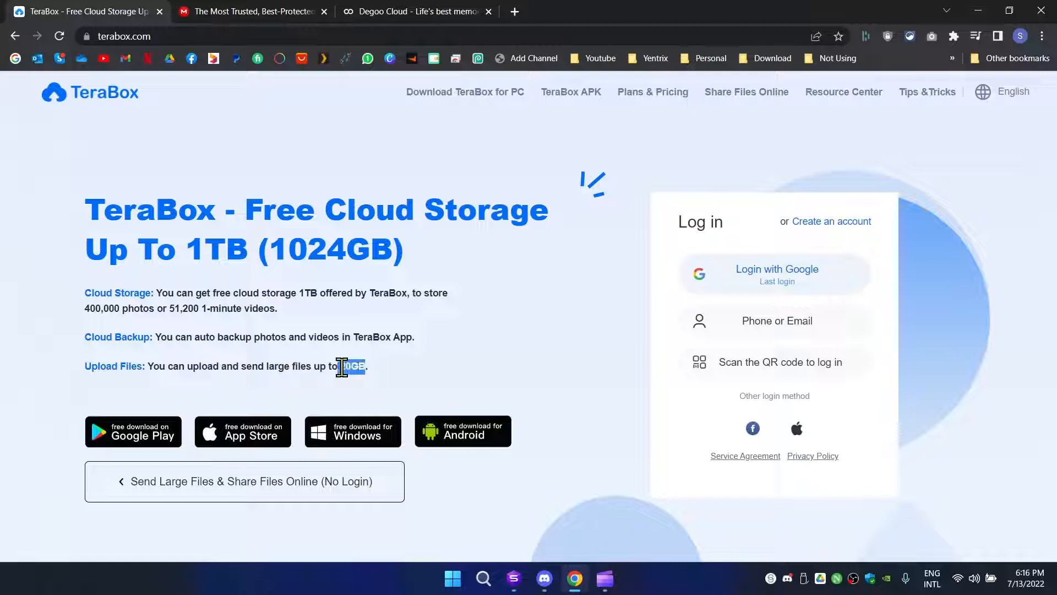
{"action": "left_click", "coordinate": [394, 377]}
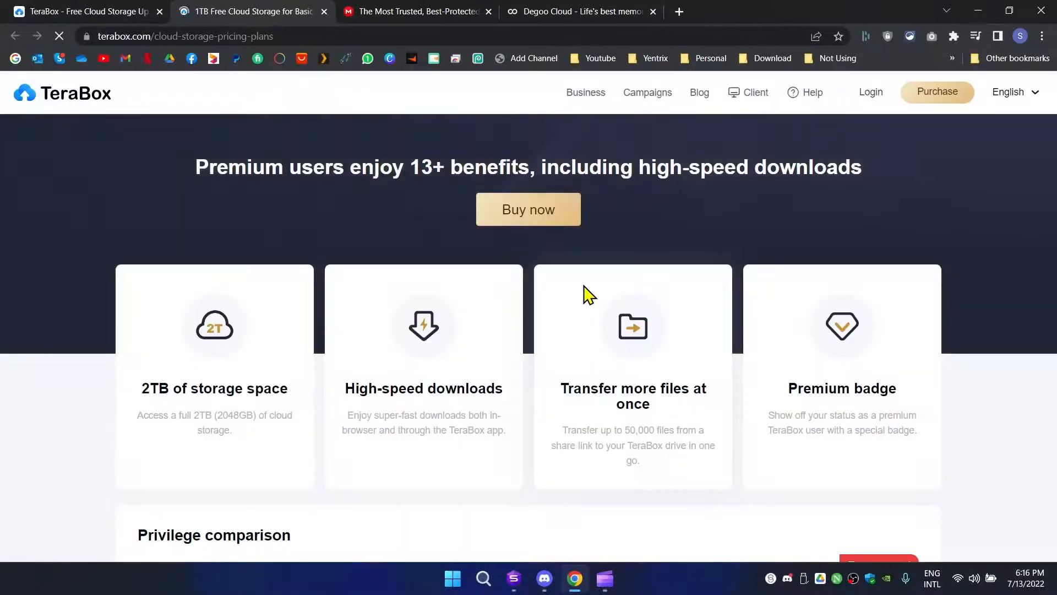
{"action": "scroll", "coordinate": [577, 300], "scroll_direction": "down", "scroll_amount": 4}
{"action": "scroll", "coordinate": [561, 310], "scroll_direction": "down", "scroll_amount": 2}
{"action": "scroll", "coordinate": [564, 304], "scroll_direction": "down", "scroll_amount": 1}
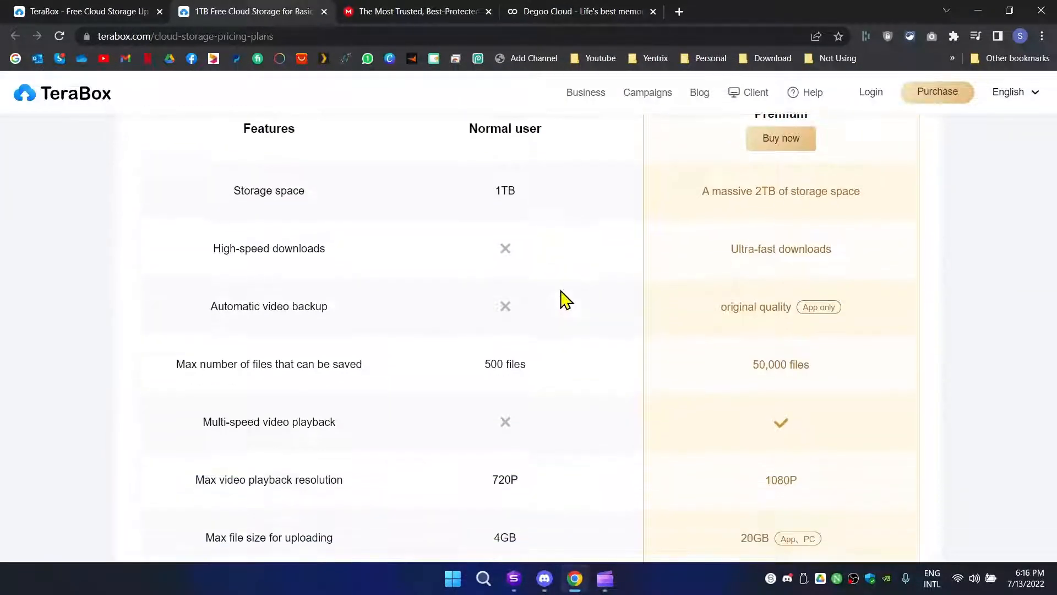
{"action": "scroll", "coordinate": [567, 298], "scroll_direction": "up", "scroll_amount": 1}
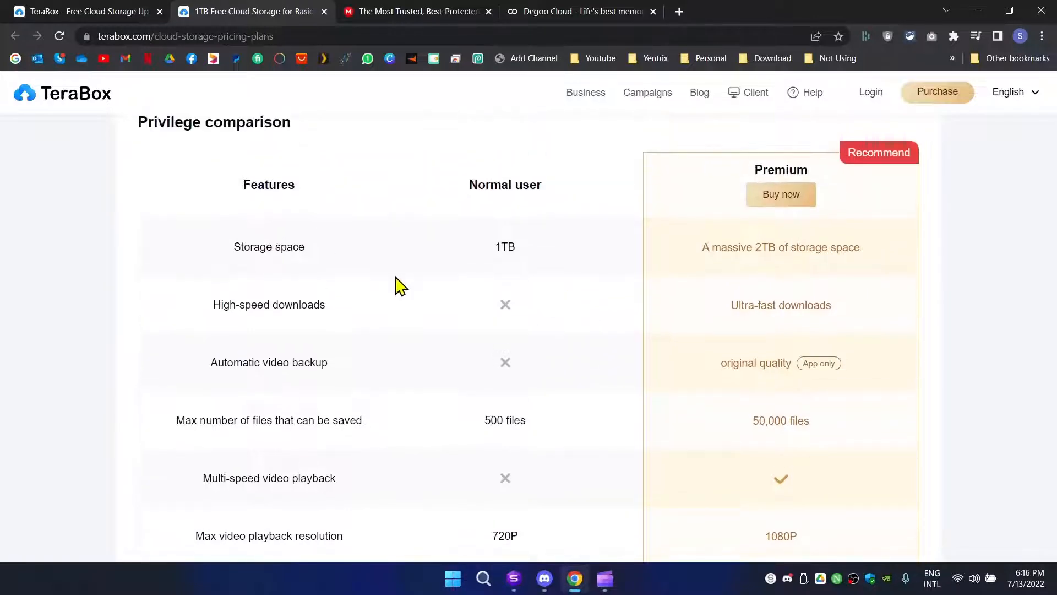
- Review the Privilege table's normal-user limits: 1TB storage, 500 files, 720P playback, 4GB upload size
{"action": "double_click", "coordinate": [504, 246]}
{"action": "left_click_drag", "start_coordinate": [194, 308], "coordinate": [335, 310]}
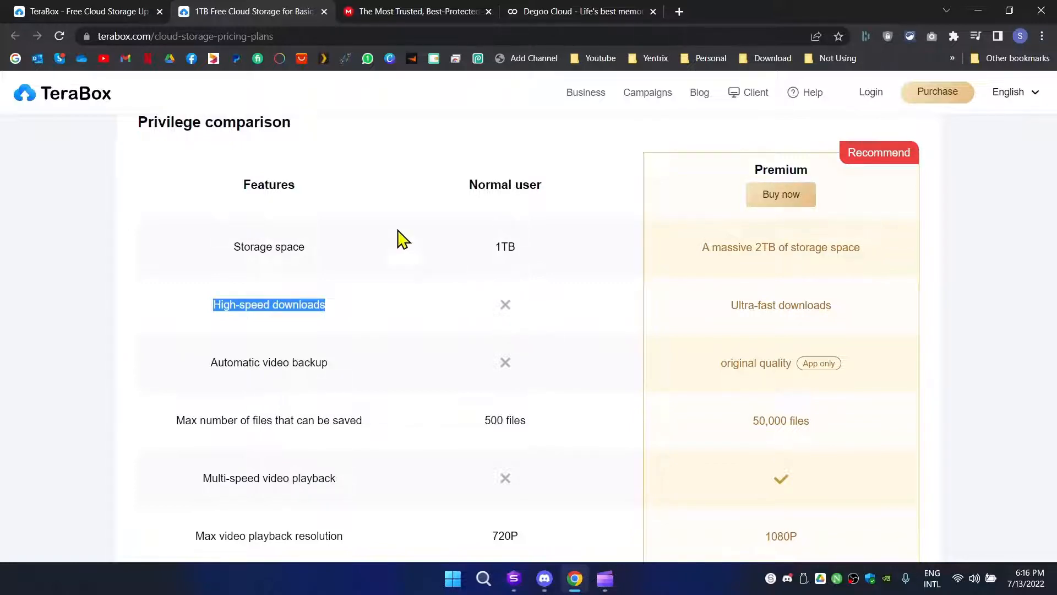
{"action": "scroll", "coordinate": [513, 322], "scroll_direction": "down", "scroll_amount": 1}
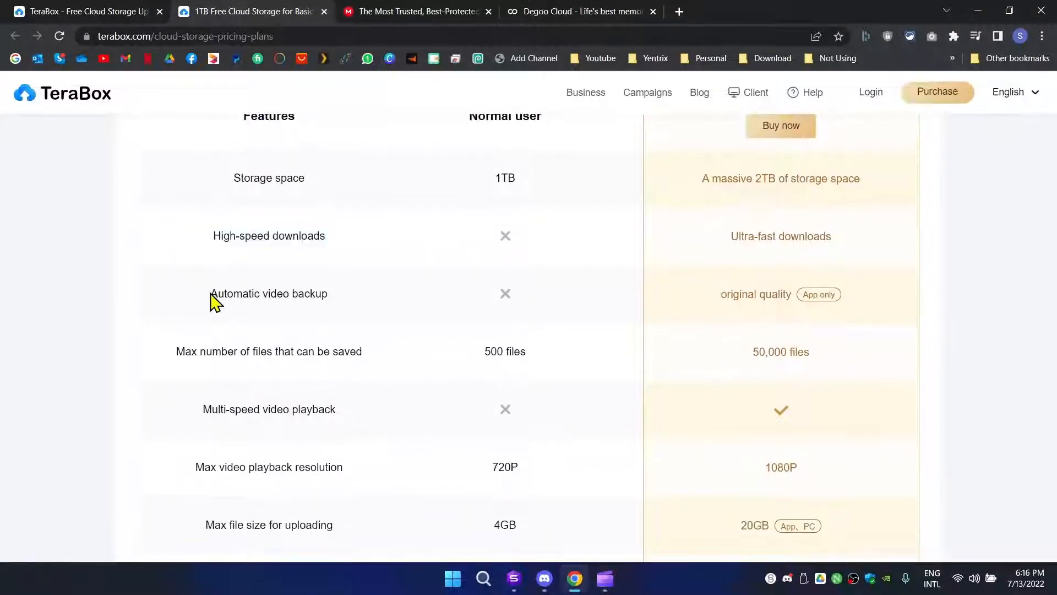
{"action": "left_click_drag", "start_coordinate": [211, 296], "coordinate": [331, 296]}
{"action": "scroll", "coordinate": [523, 294], "scroll_direction": "down", "scroll_amount": 2}
{"action": "scroll", "coordinate": [517, 293], "scroll_direction": "down", "scroll_amount": 1}
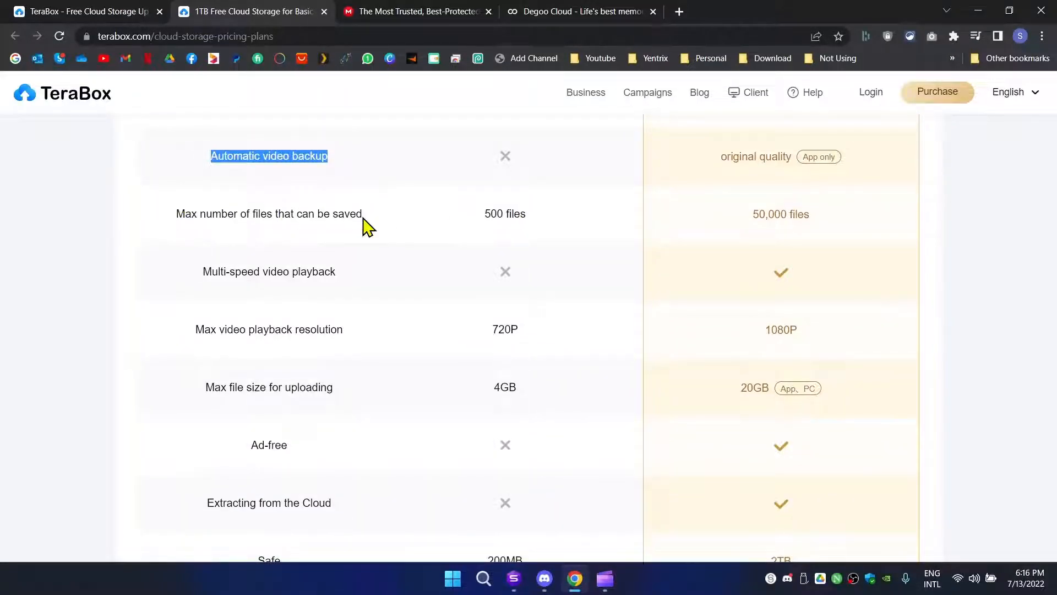
{"action": "left_click_drag", "start_coordinate": [529, 213], "coordinate": [484, 213]}
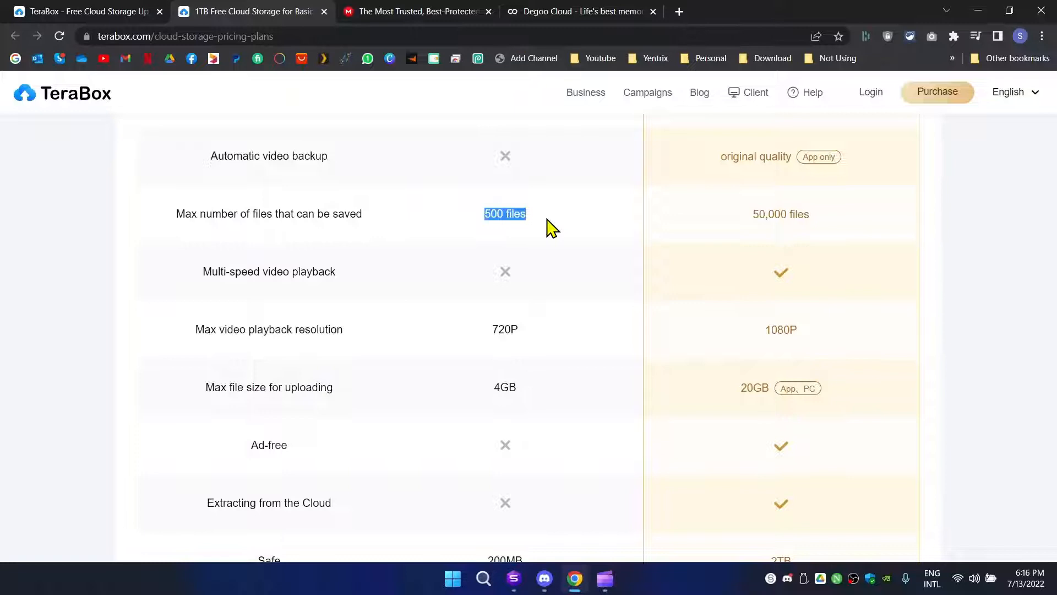
{"action": "left_click_drag", "start_coordinate": [194, 331], "coordinate": [348, 335]}
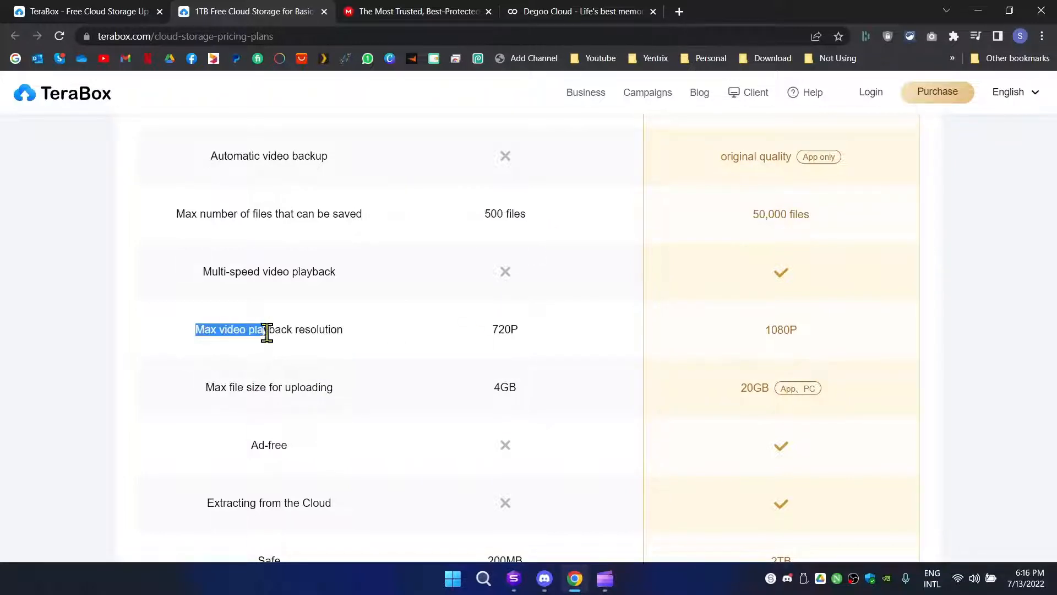
{"action": "left_click_drag", "start_coordinate": [492, 329], "coordinate": [529, 331]}
{"action": "scroll", "coordinate": [463, 334], "scroll_direction": "down", "scroll_amount": 2}
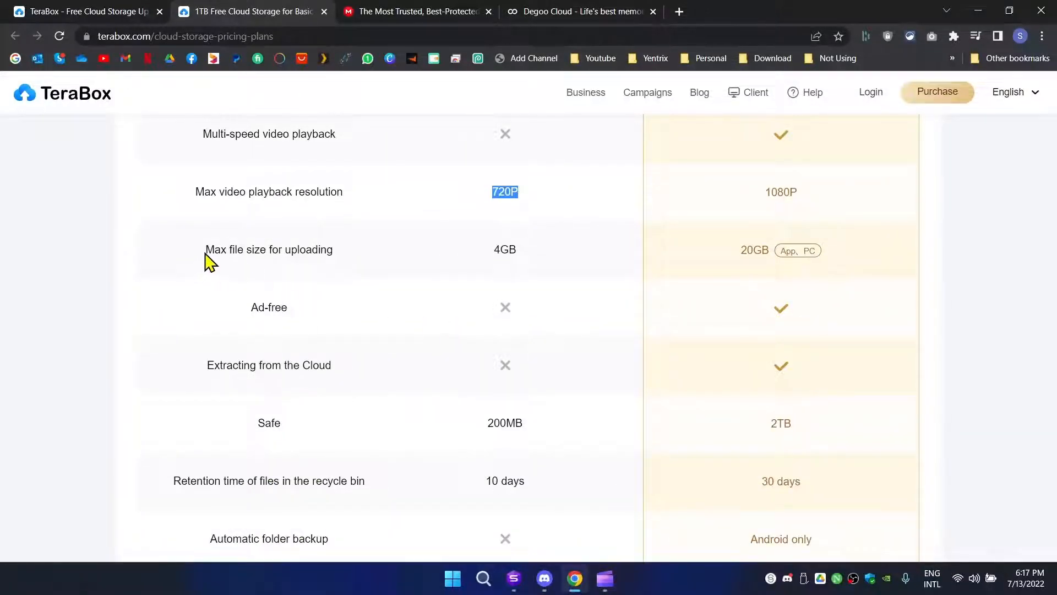
{"action": "left_click_drag", "start_coordinate": [205, 250], "coordinate": [333, 250]}
{"action": "left_click_drag", "start_coordinate": [518, 250], "coordinate": [488, 252]}
{"action": "scroll", "coordinate": [485, 255], "scroll_direction": "down", "scroll_amount": 3}
{"action": "scroll", "coordinate": [485, 256], "scroll_direction": "up", "scroll_amount": 3}
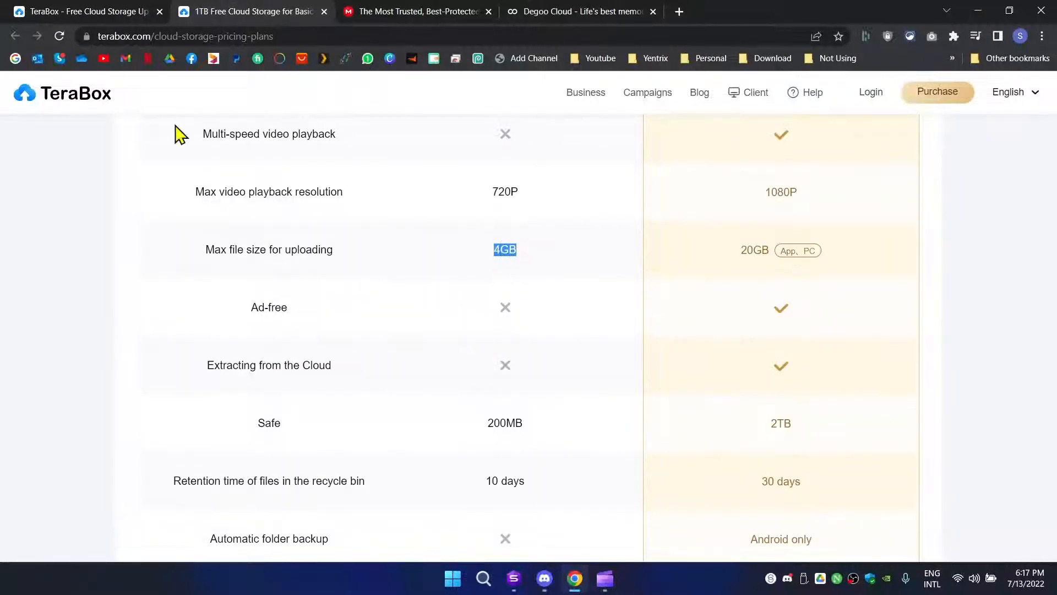
- Return to the TeraBox homepage
{"action": "left_click", "coordinate": [99, 11]}
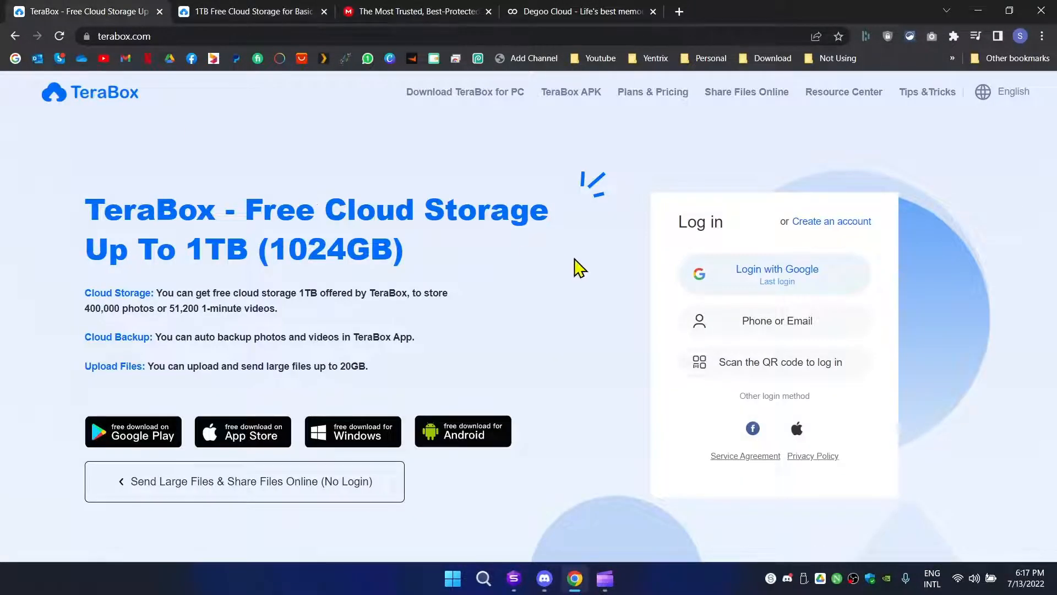
- Check MEGA's 20 GB FREE storage offer, then move on to the Degoo pricing plans
{"action": "left_click", "coordinate": [435, 15]}
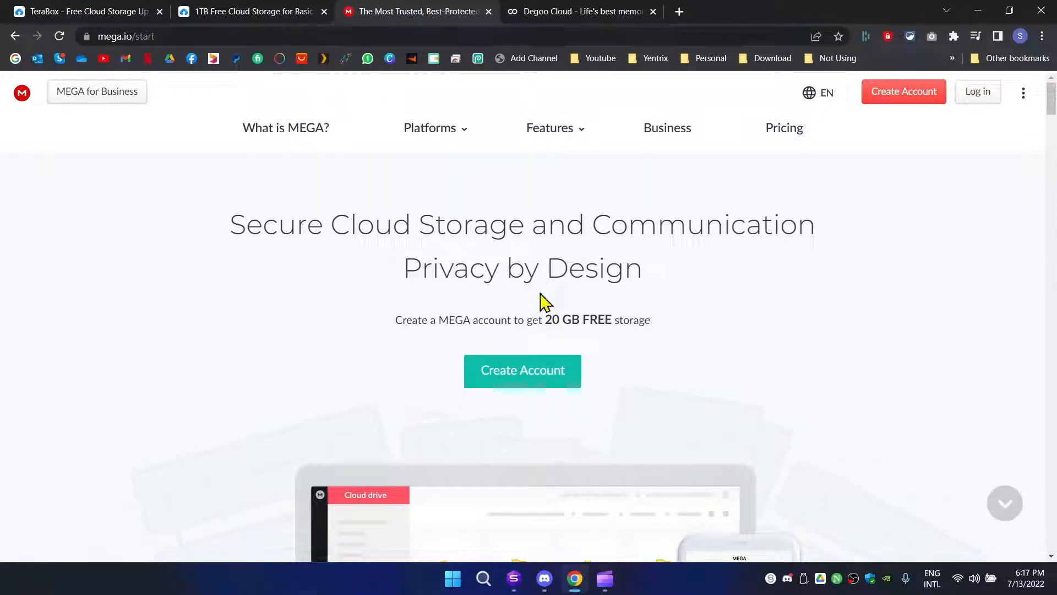
{"action": "left_click_drag", "start_coordinate": [547, 320], "coordinate": [581, 320]}
{"action": "left_click", "coordinate": [570, 269]}
{"action": "left_click", "coordinate": [570, 12]}
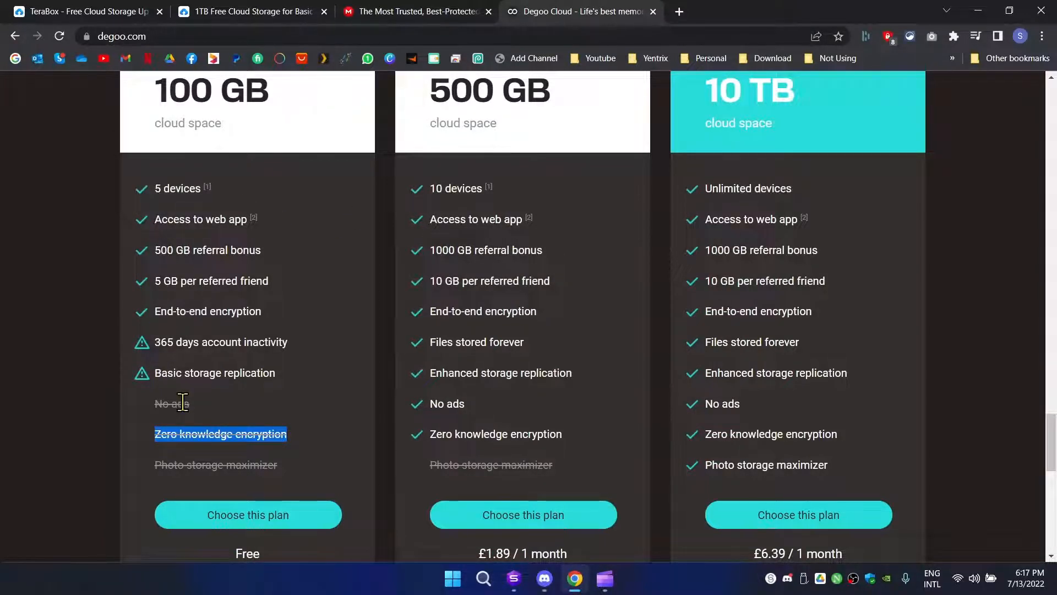
- Note the 'No ads' line of Degoo's free 100 GB plan and return to the TeraBox homepage
{"action": "left_click_drag", "start_coordinate": [155, 403], "coordinate": [286, 434]}
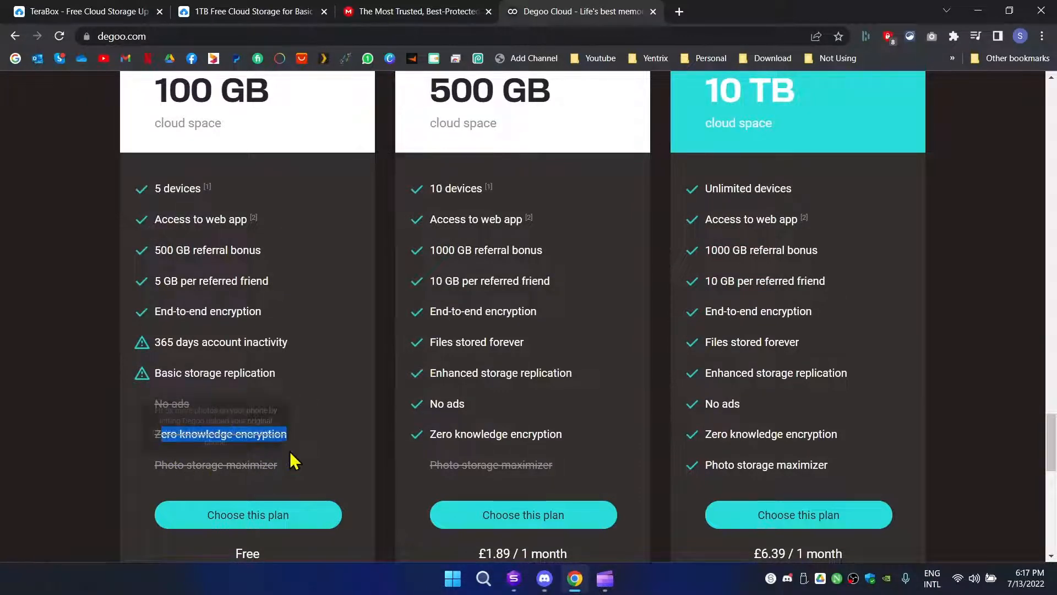
{"action": "left_click", "coordinate": [83, 11]}
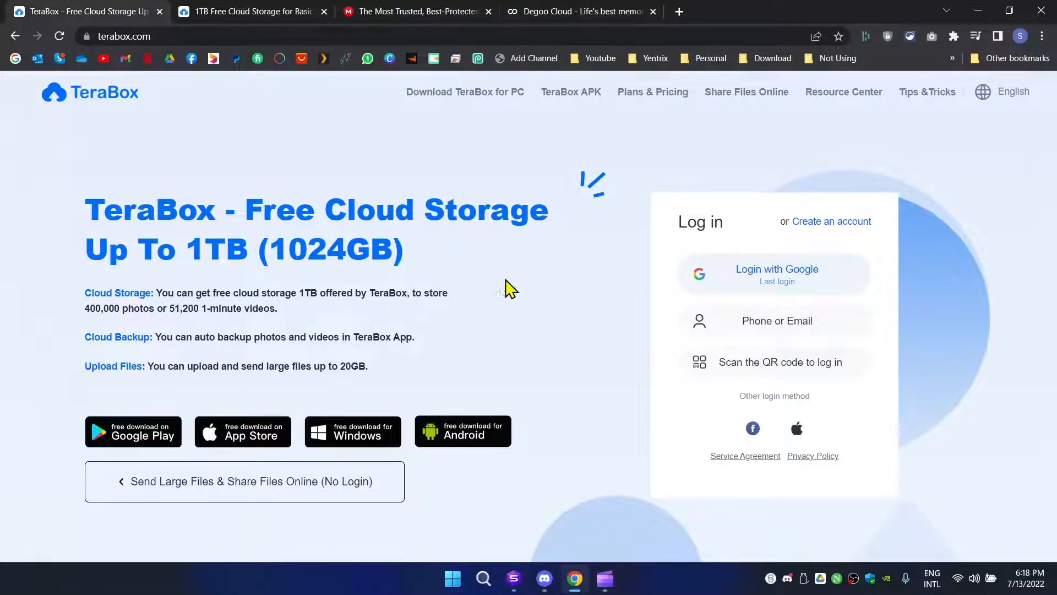
- Sign in to TeraBox with the Google account to reach the All files list
{"action": "left_click", "coordinate": [780, 281]}
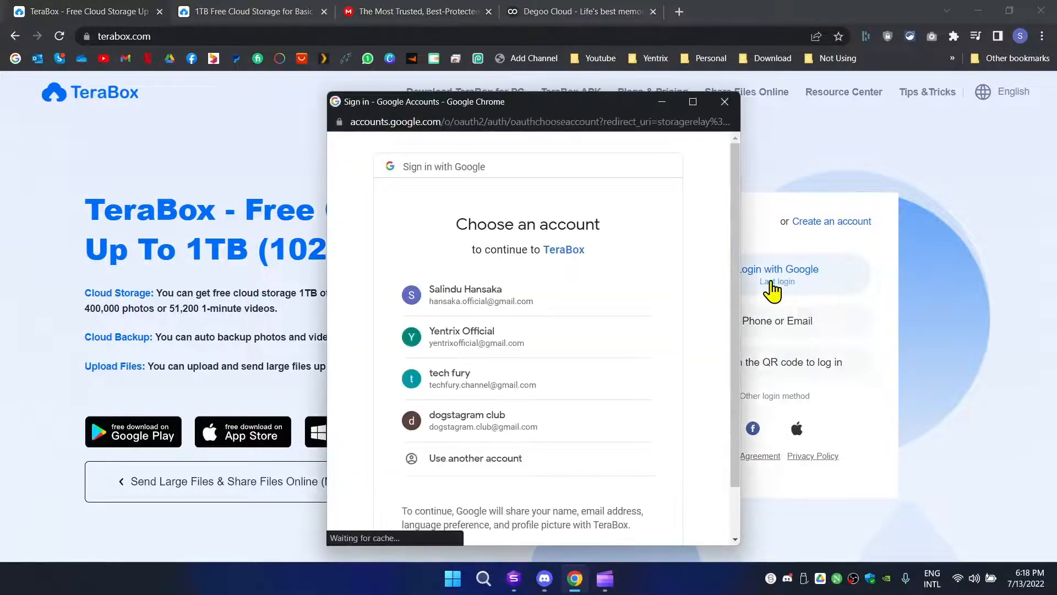
{"action": "left_click_drag", "start_coordinate": [619, 102], "coordinate": [514, 92]}
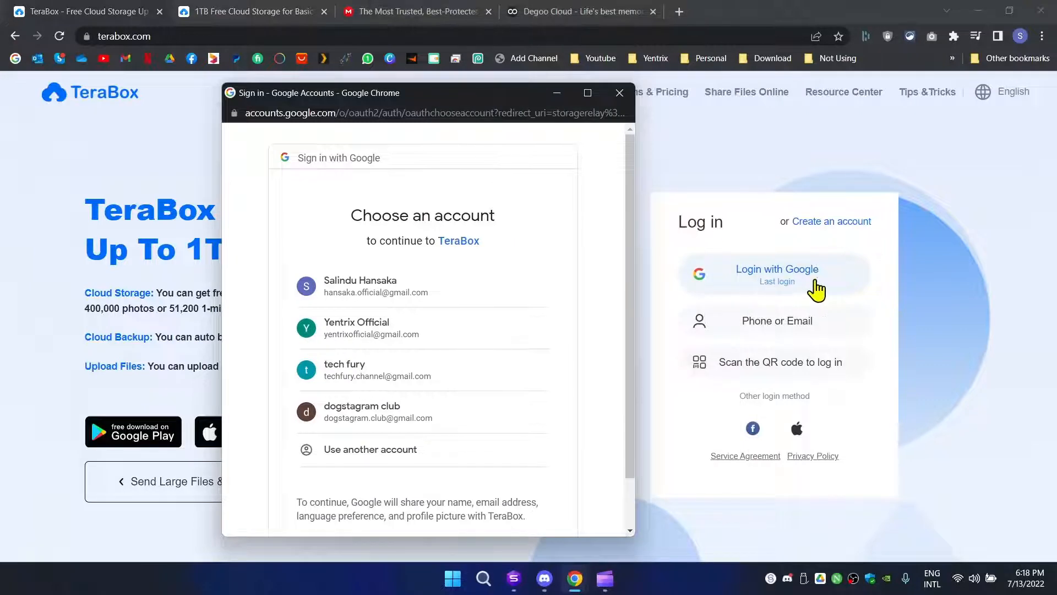
{"action": "left_click", "coordinate": [330, 373]}
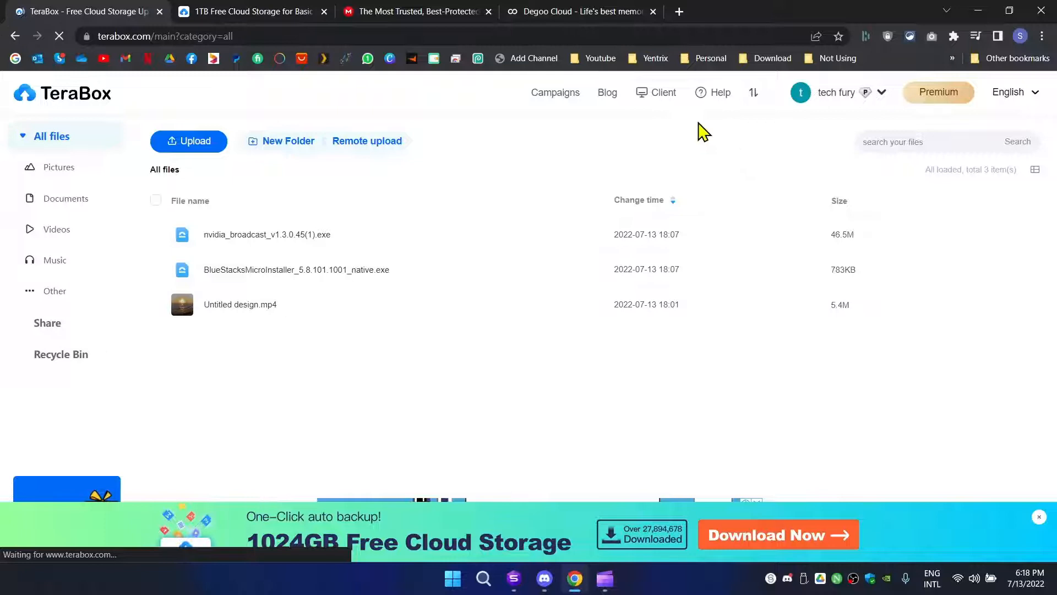
- Upload nvidia_broadcast_v1.3.0.45(1)(1).exe from Downloads to All files
{"action": "left_click", "coordinate": [190, 141]}
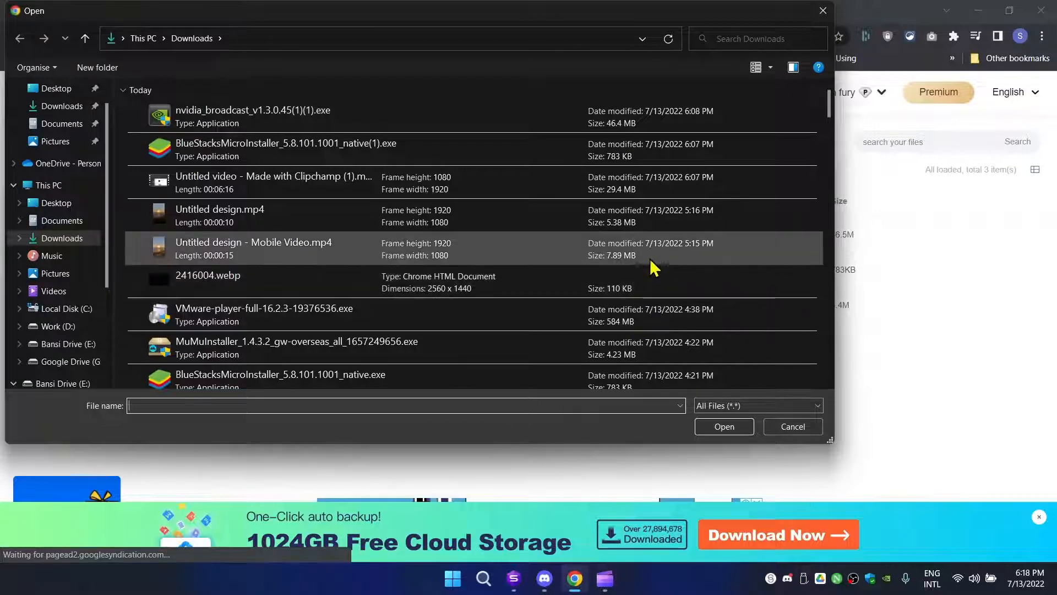
{"action": "left_click", "coordinate": [586, 116]}
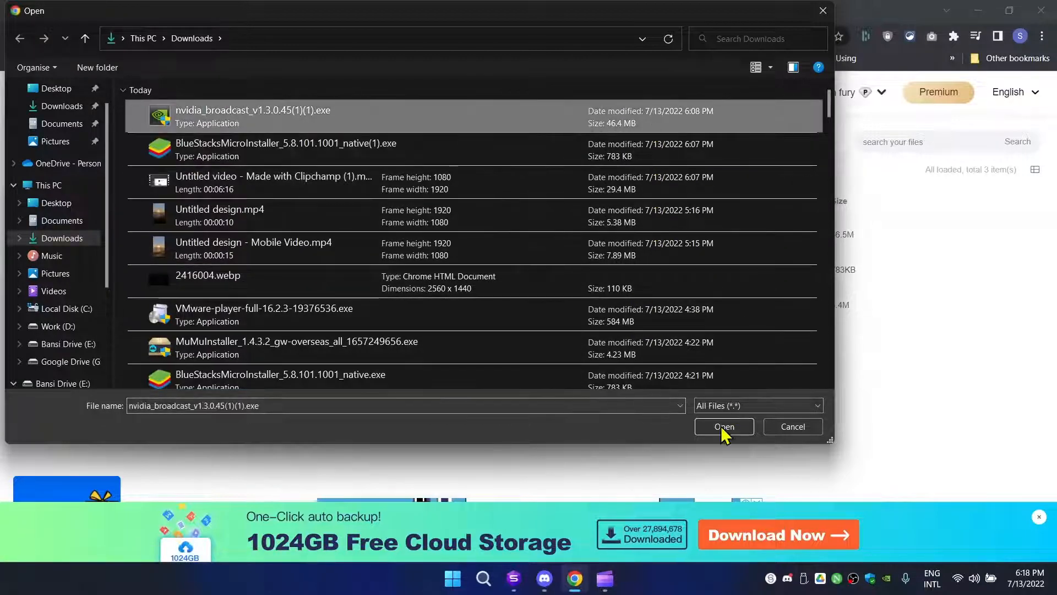
{"action": "scroll", "coordinate": [669, 290], "scroll_direction": "down", "scroll_amount": 2}
{"action": "scroll", "coordinate": [669, 290], "scroll_direction": "up", "scroll_amount": 2}
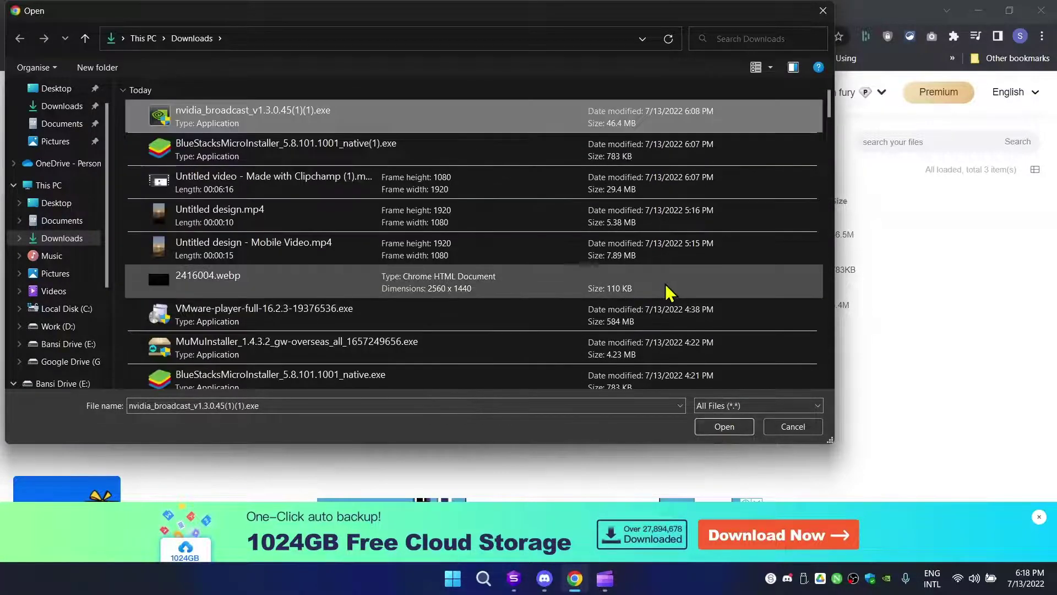
{"action": "left_click", "coordinate": [724, 426]}
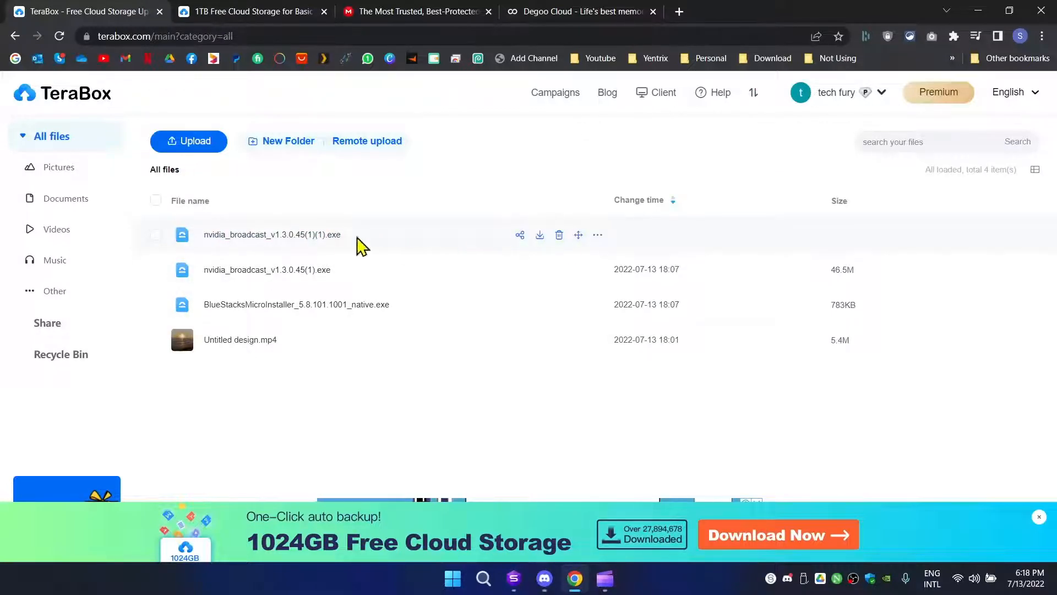
- Download the new nvidia_broadcast file and dismiss the Download Completed notice
{"action": "left_click", "coordinate": [540, 234]}
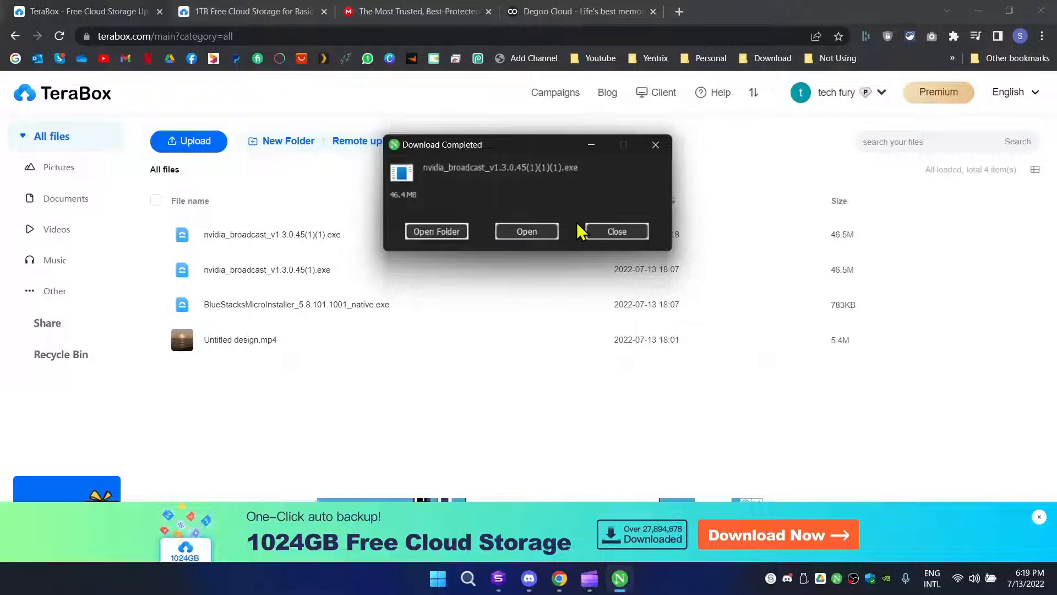
{"action": "left_click", "coordinate": [617, 231]}
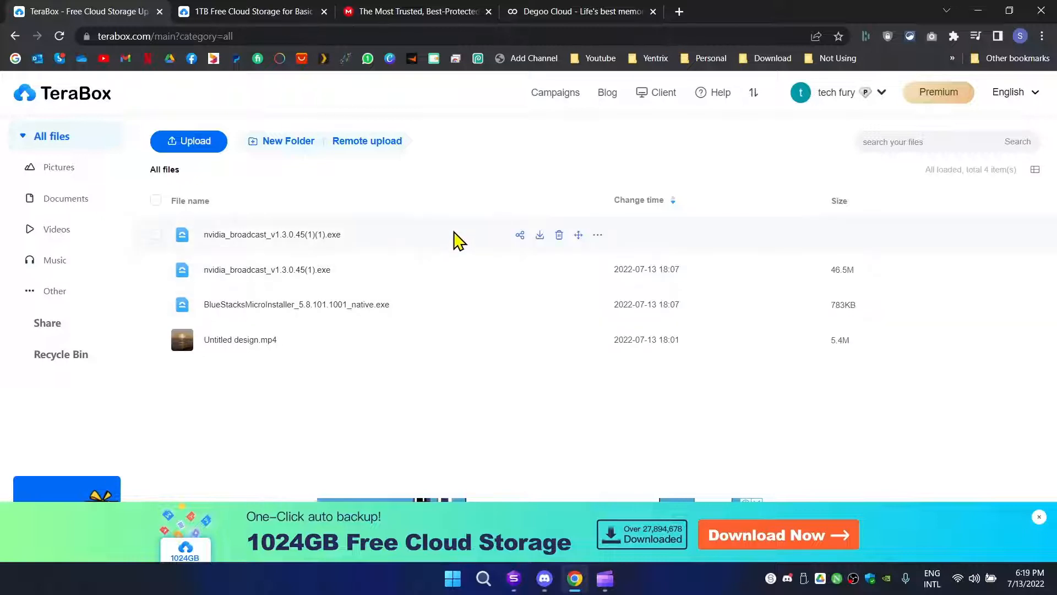
- Copy the permanent share link for the nvidia_broadcast file
{"action": "right_click", "coordinate": [456, 239]}
{"action": "left_click", "coordinate": [500, 249]}
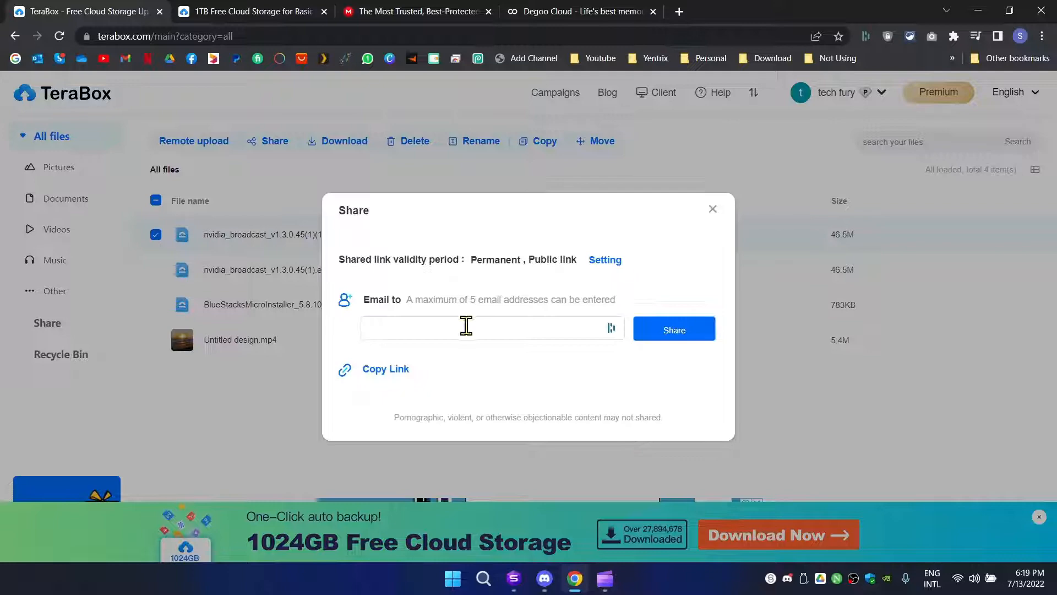
{"action": "left_click", "coordinate": [386, 368]}
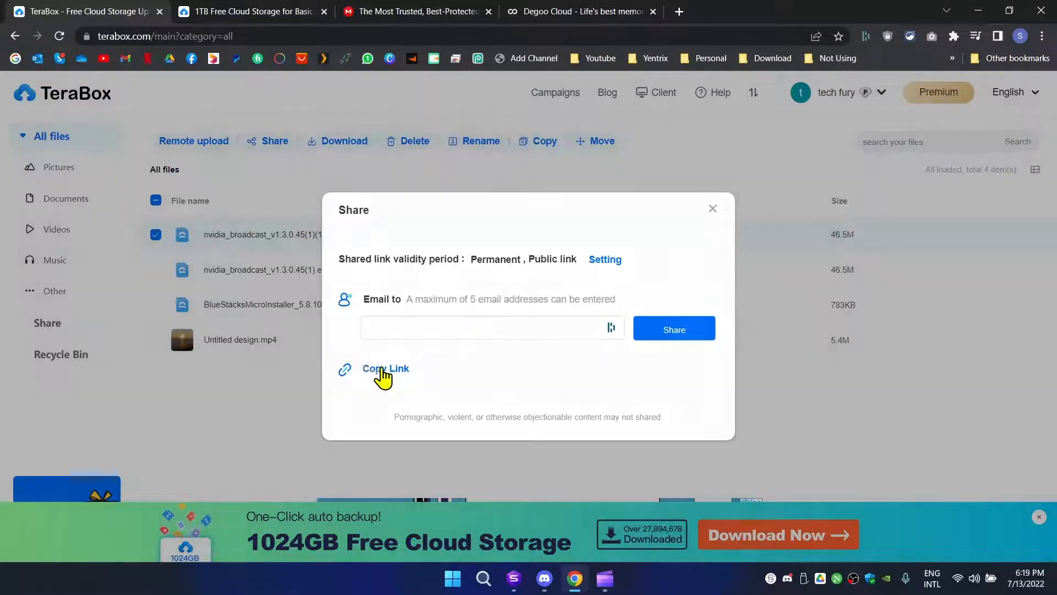
- Enable the Password requirement in the share link settings and close the Share dialog
{"action": "right_click", "coordinate": [459, 246]}
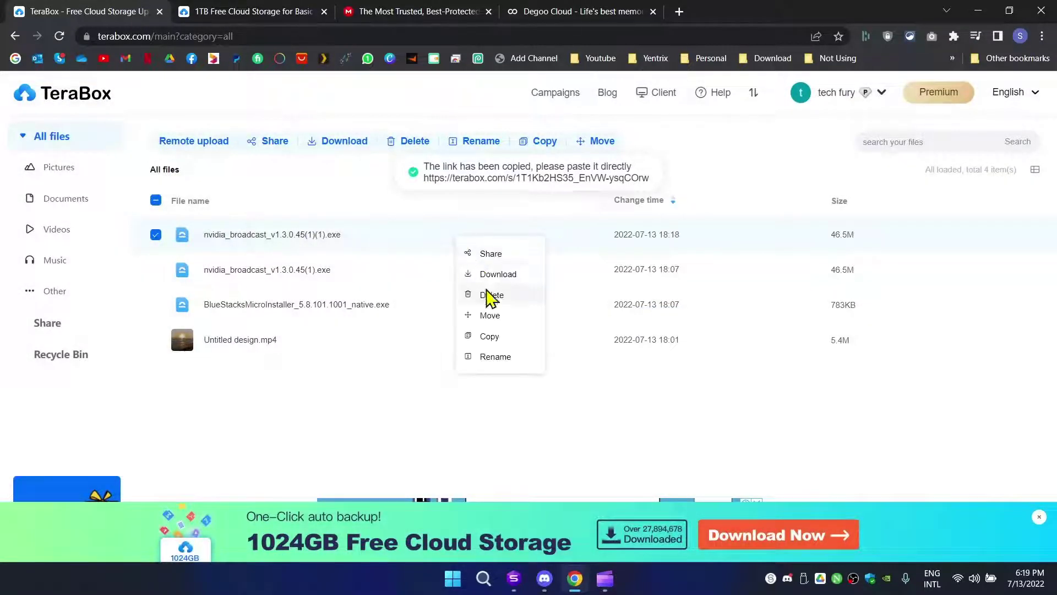
{"action": "left_click", "coordinate": [488, 255]}
{"action": "left_click", "coordinate": [604, 260]}
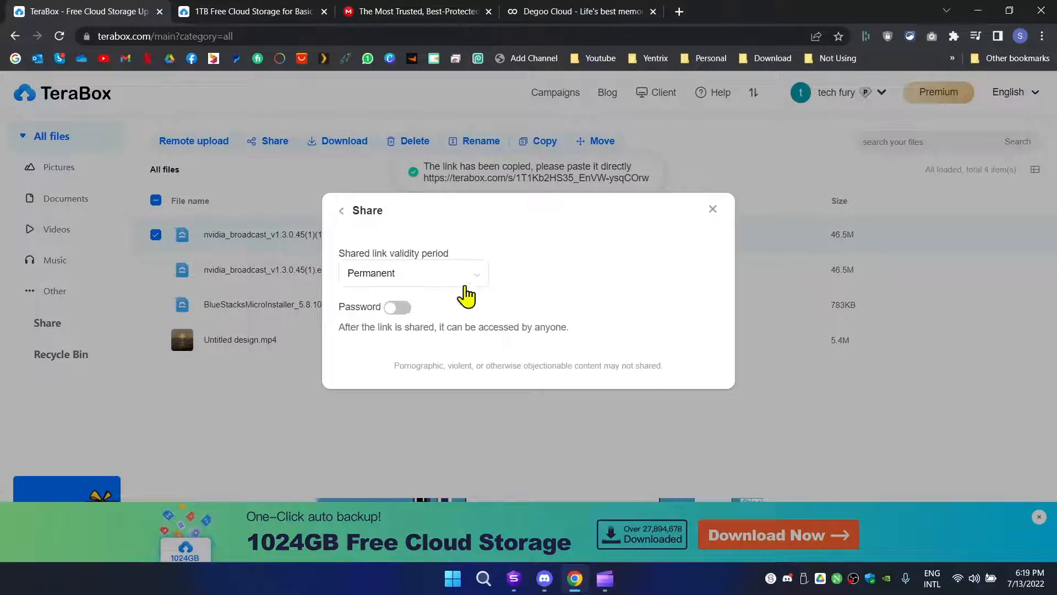
{"action": "left_click", "coordinate": [398, 308]}
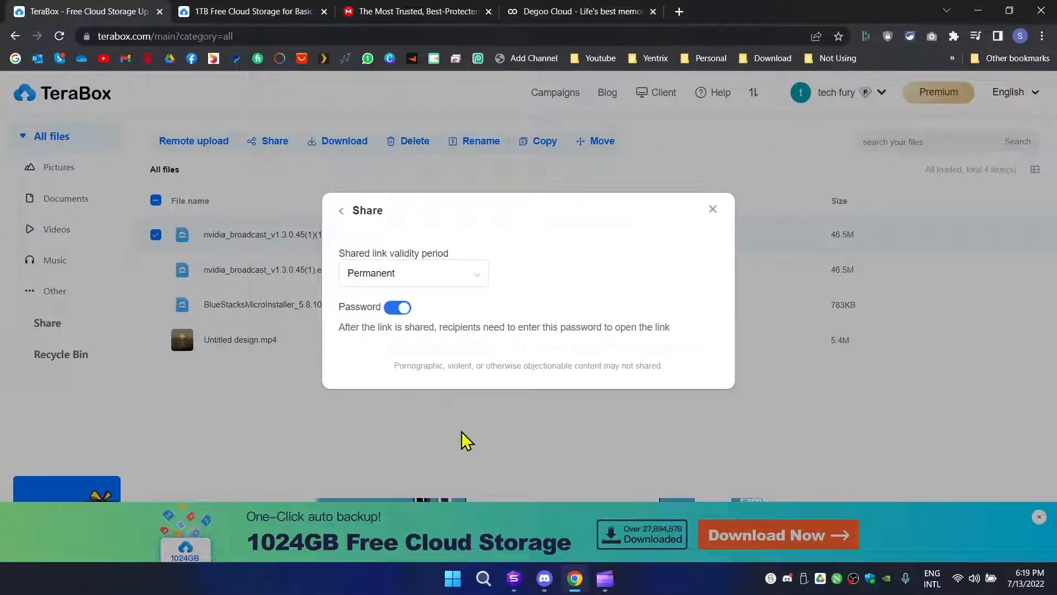
{"action": "left_click", "coordinate": [398, 307]}
{"action": "left_click", "coordinate": [342, 209]}
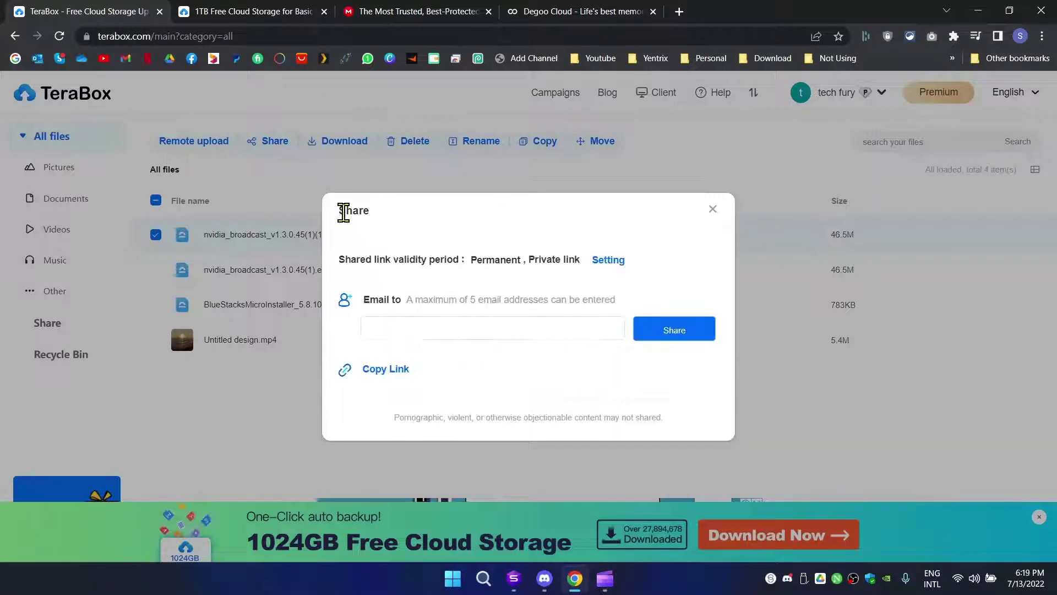
{"action": "left_click", "coordinate": [713, 214]}
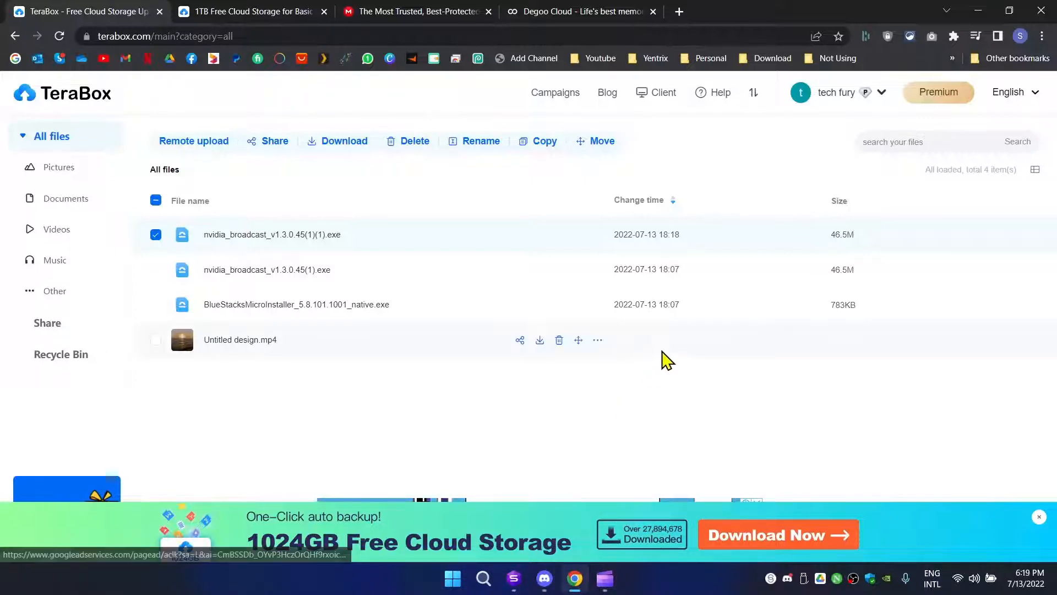
{"action": "mouse_move", "coordinate": [578, 340]}
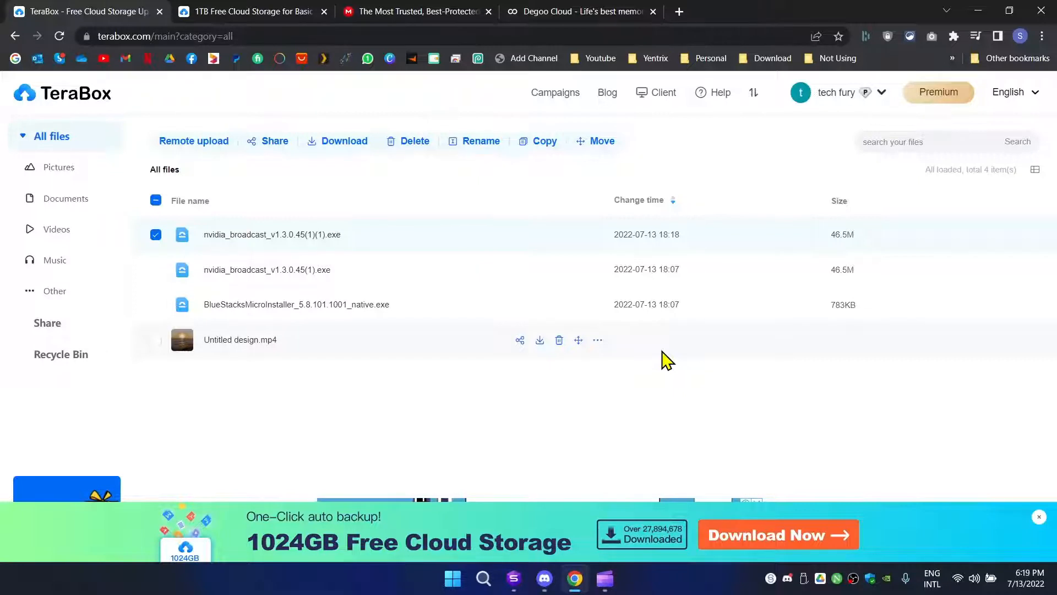
{"action": "left_click", "coordinate": [417, 11]}
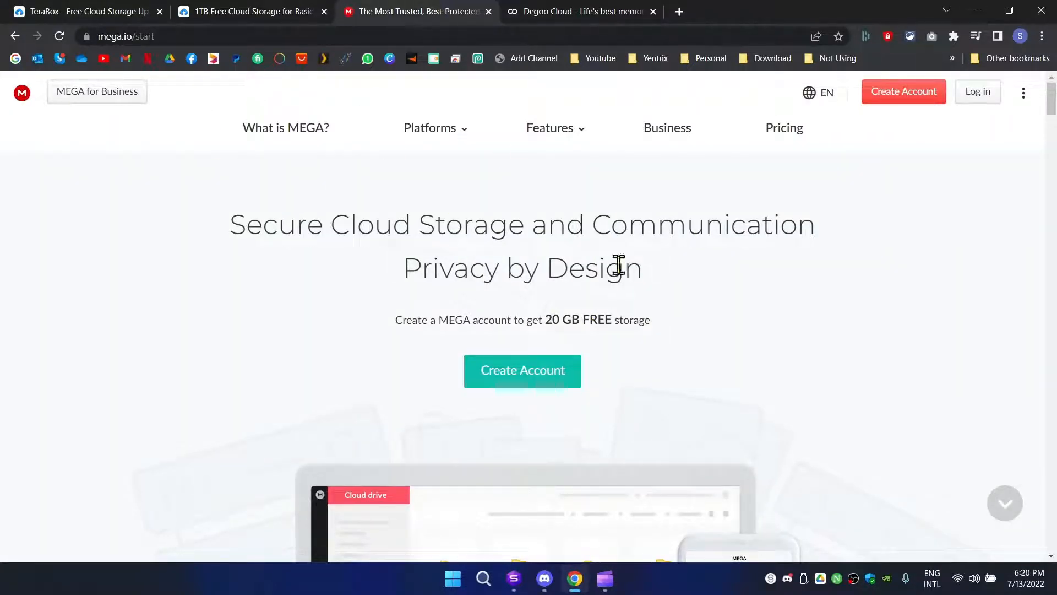
{"action": "left_click", "coordinate": [125, 11]}
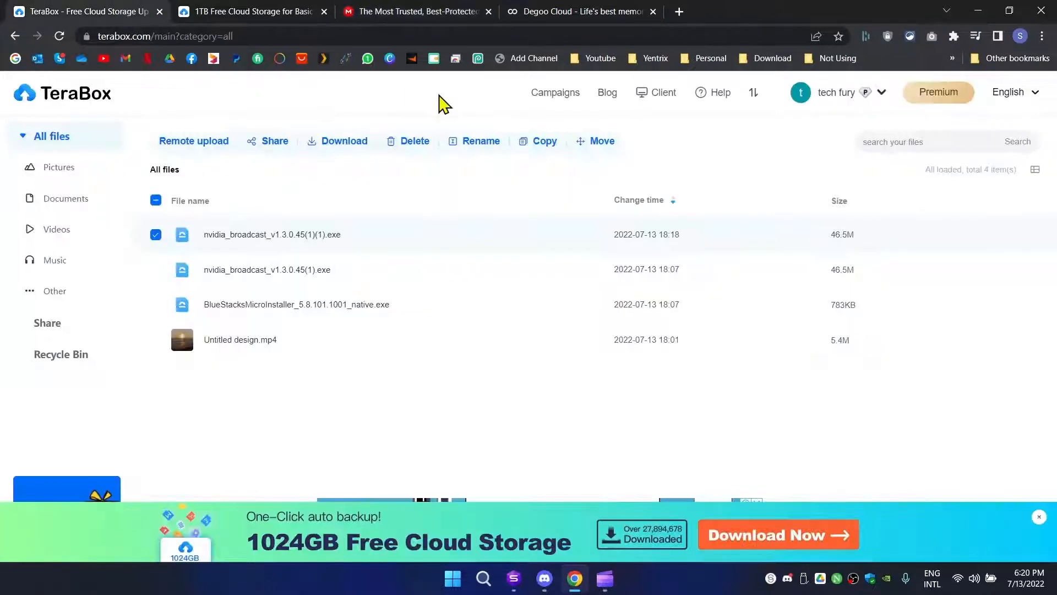